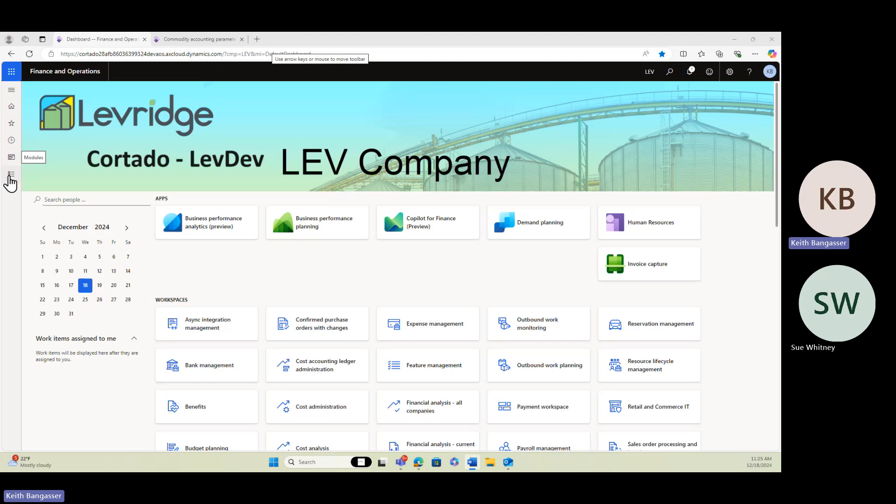
# Open the Commodity accounting parameters and review the wash contract settings on the Contracts tab
pyautogui.click(10, 178)
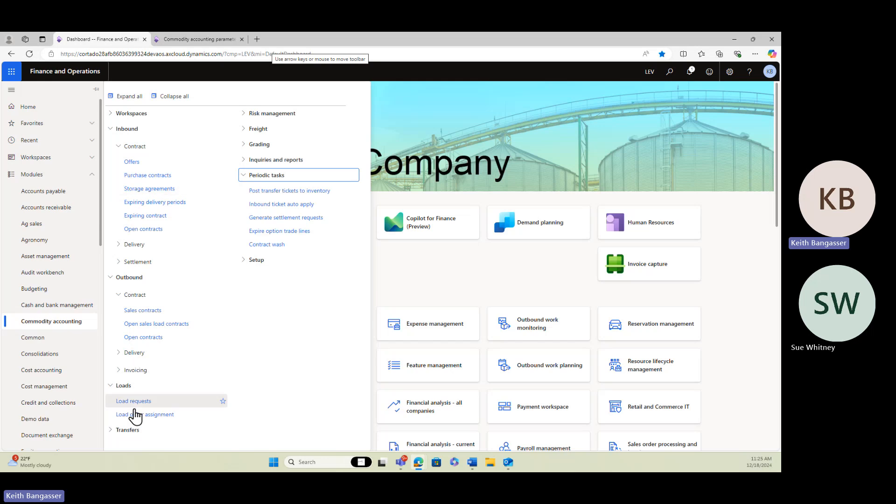
pyautogui.click(127, 129)
pyautogui.click(246, 130)
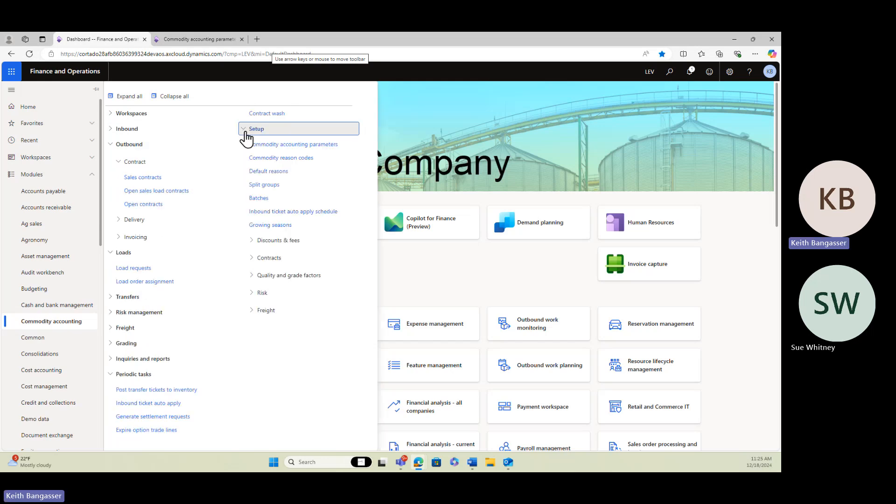
pyautogui.click(279, 145)
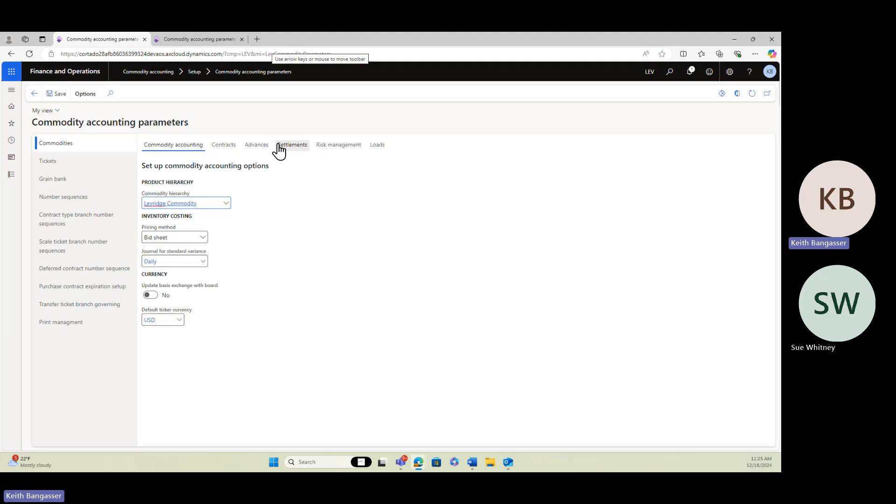
pyautogui.click(220, 147)
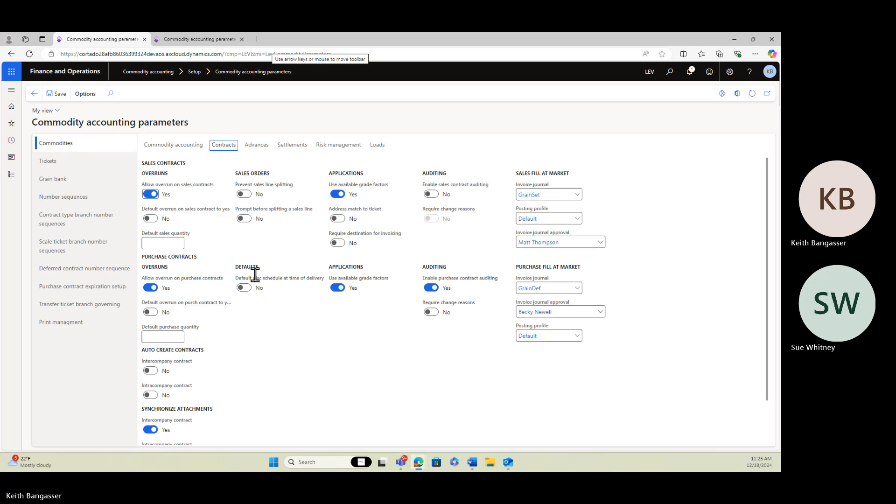
pyautogui.scroll(-3, 260, 369)
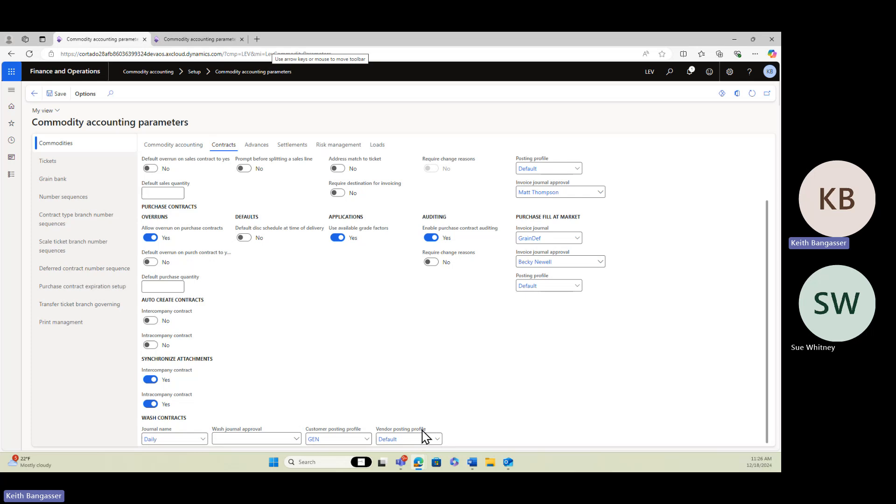
pyautogui.click(34, 93)
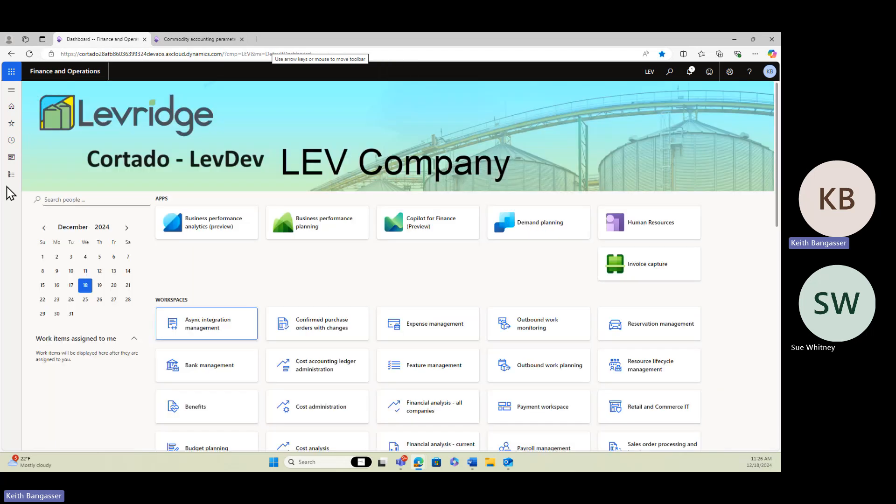
# Open purchase contract ART-0000086 from the inbound purchase contracts and review its quantities and delivery pricing
pyautogui.click(12, 178)
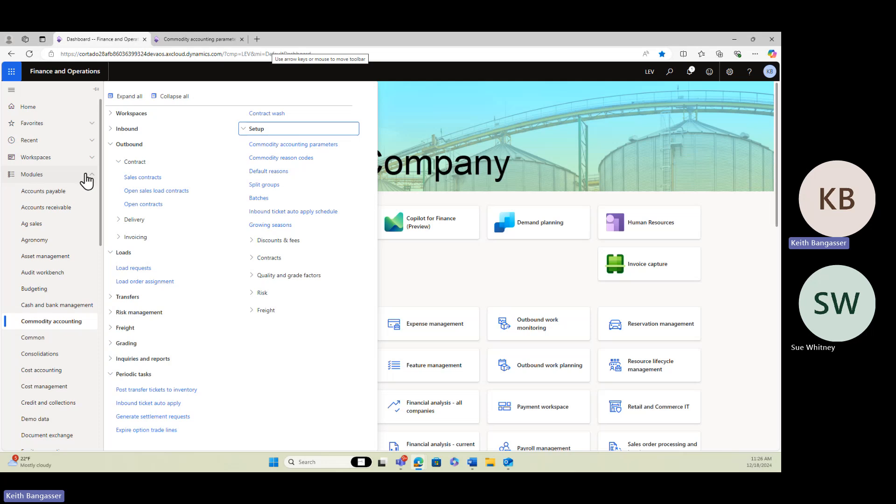
pyautogui.click(112, 129)
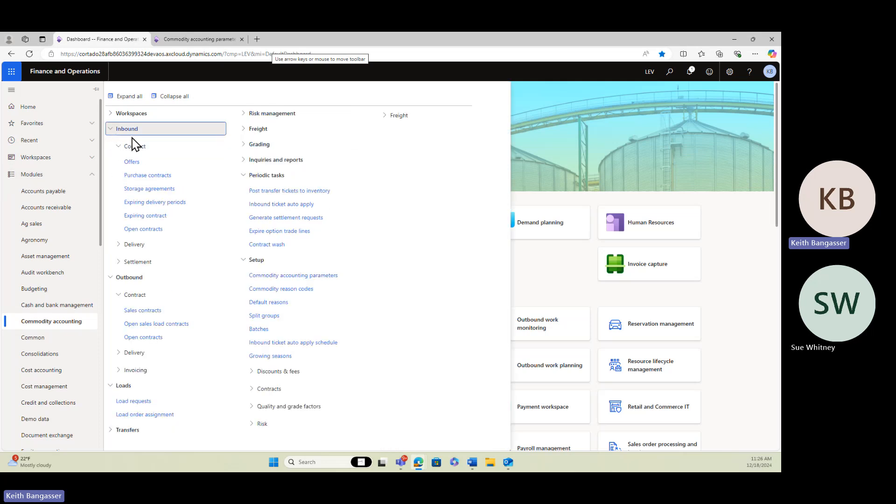
pyautogui.click(149, 176)
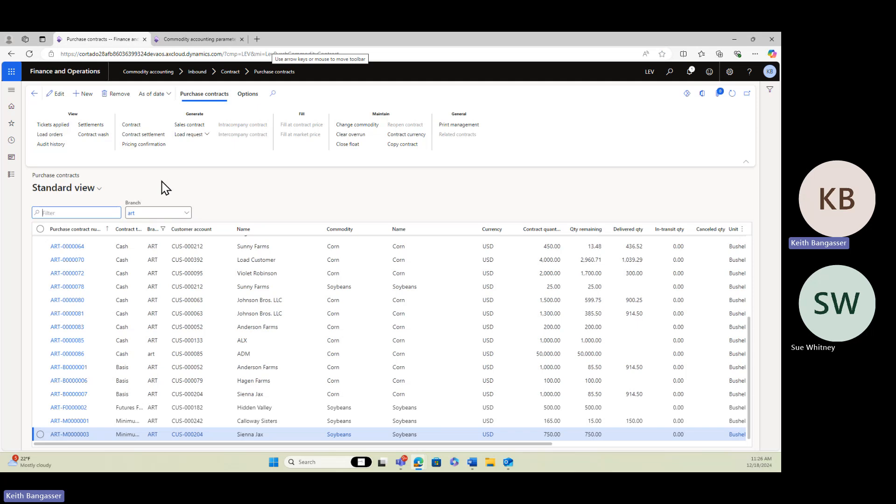
pyautogui.click(70, 357)
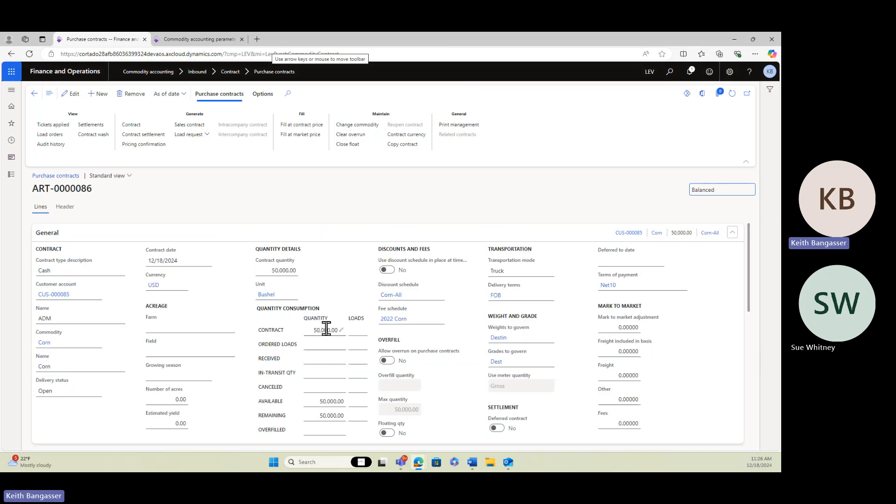
pyautogui.scroll(-5, 335, 329)
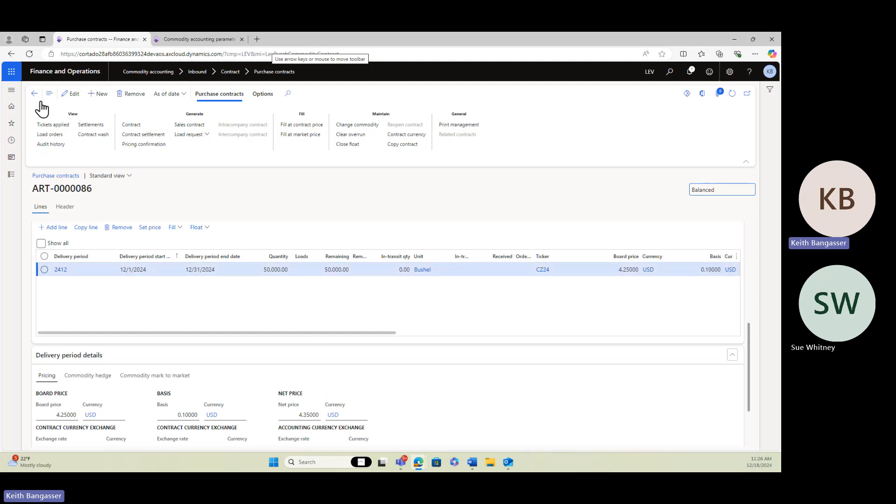
pyautogui.scroll(5, 164, 256)
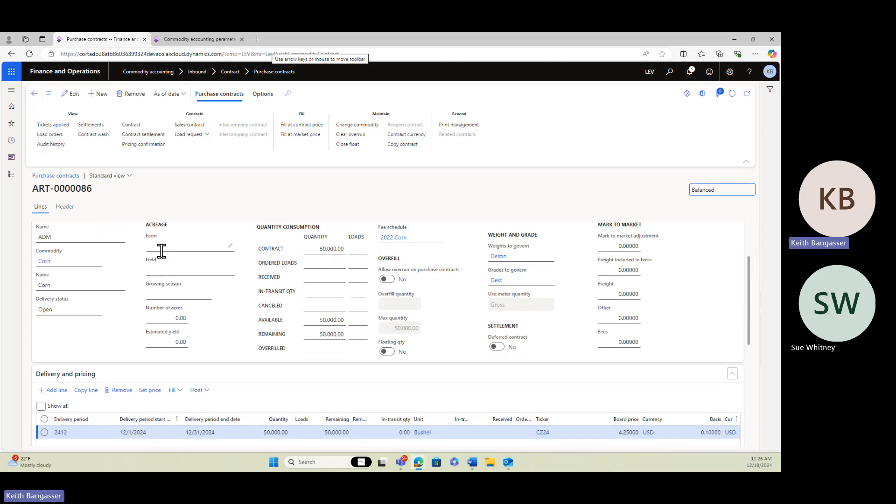
pyautogui.click(33, 95)
# Open sales contract S-0001315 from the outbound sales contracts and review its delivery period pricing
pyautogui.click(12, 175)
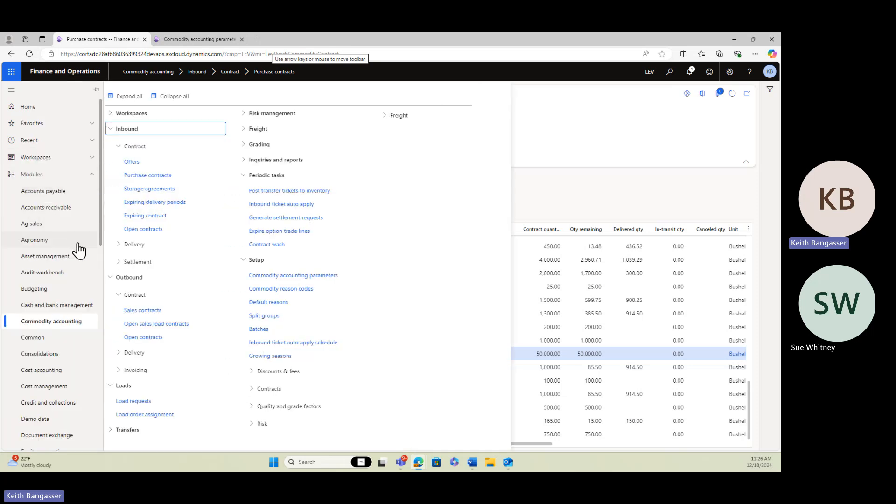
pyautogui.click(138, 311)
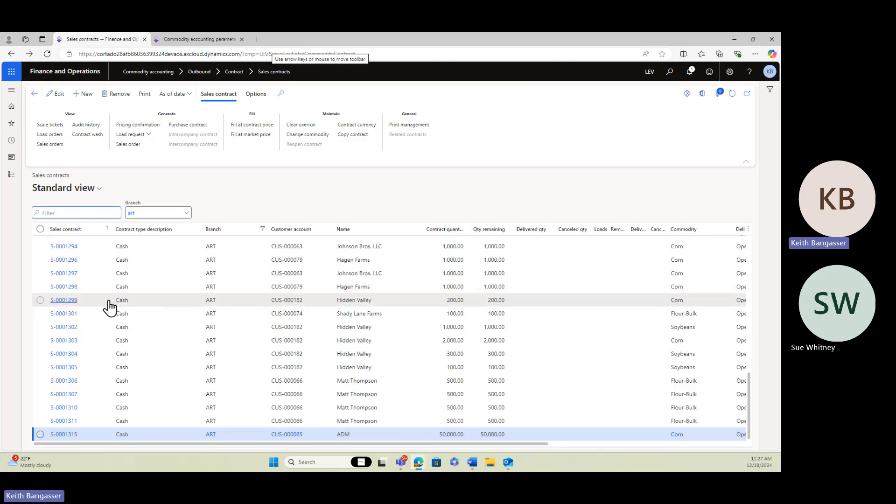
pyautogui.click(62, 435)
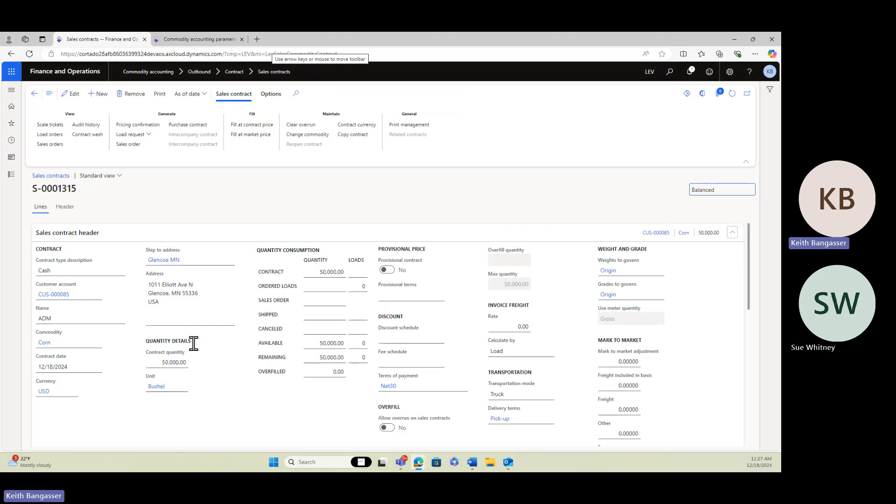
pyautogui.scroll(-5, 314, 328)
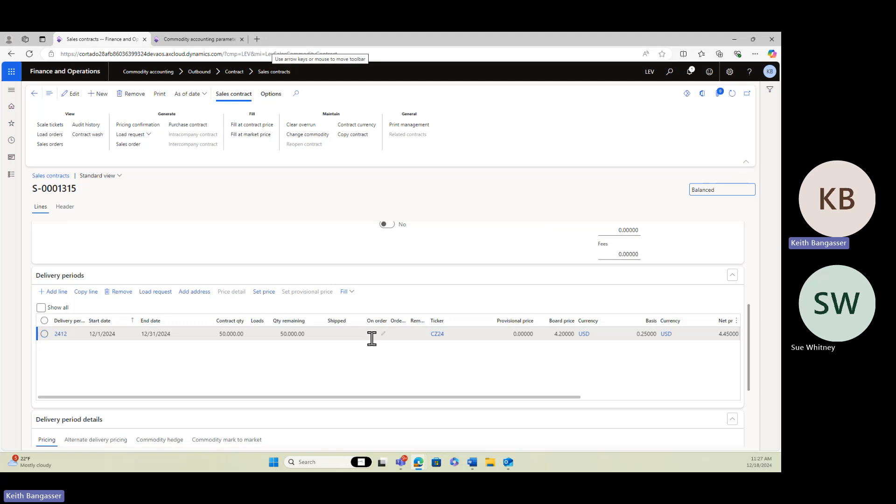
pyautogui.click(35, 93)
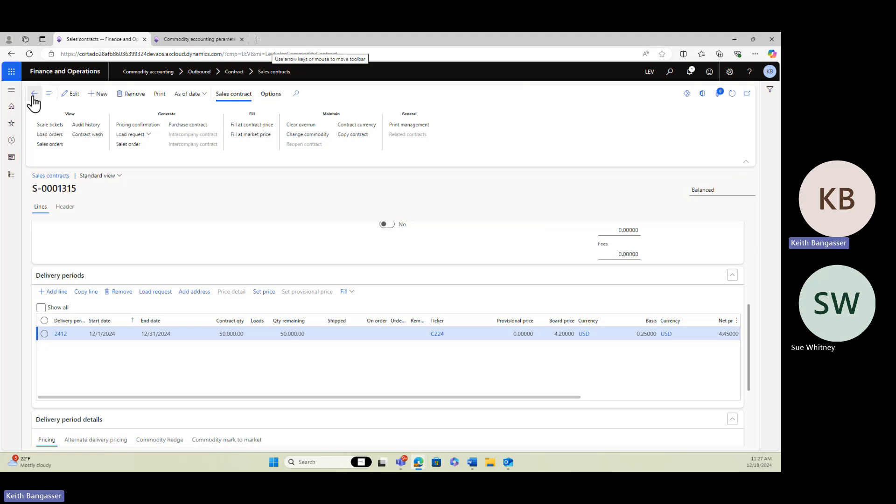
# Open Contract wash under periodic tasks and create a new contract wash record
pyautogui.click(11, 175)
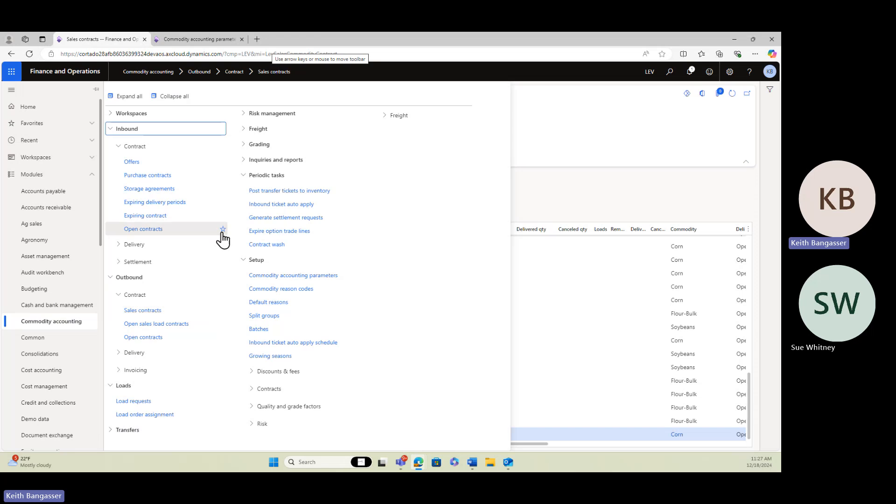
pyautogui.click(272, 248)
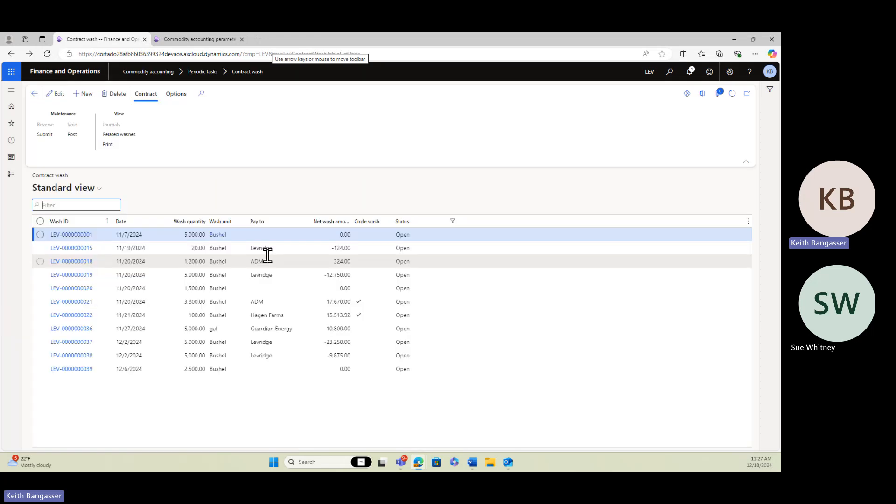
pyautogui.click(82, 99)
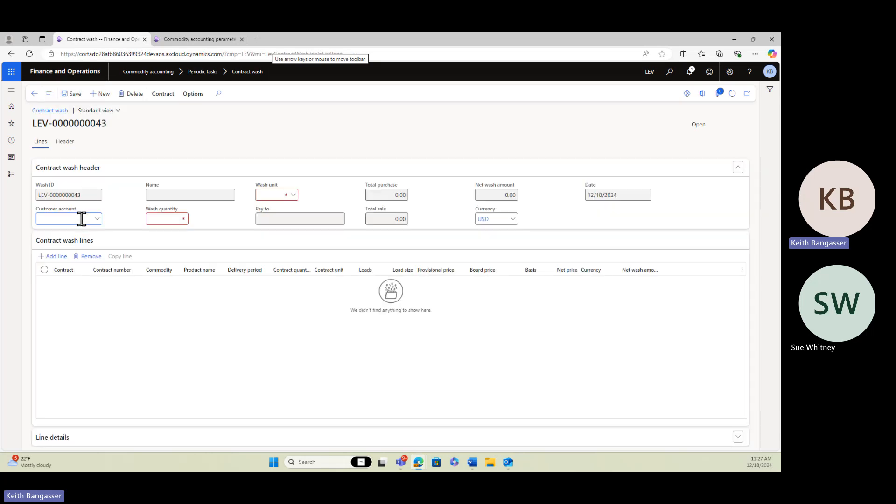
# Set the wash header for ADM with a wash quantity of 50,000 and wash unit Bushel
pyautogui.press('Tab')
pyautogui.write('50,000')
pyautogui.press('Tab')
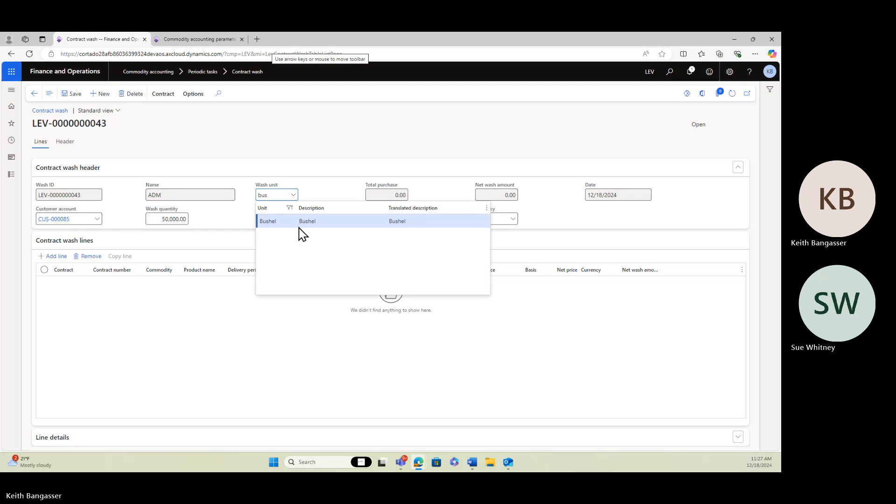
pyautogui.click(299, 222)
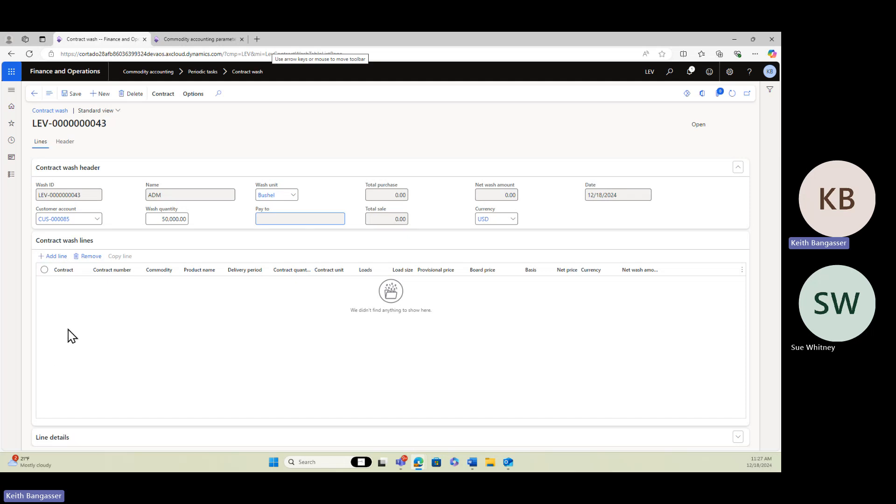
# Add a Purchase wash line for contract ART-0000086 with delivery period 2412
pyautogui.click(55, 257)
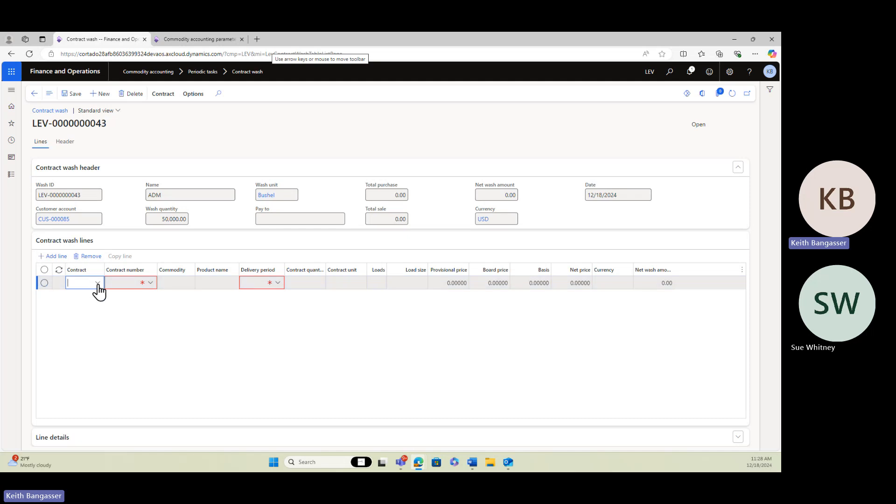
pyautogui.click(98, 284)
pyautogui.click(87, 262)
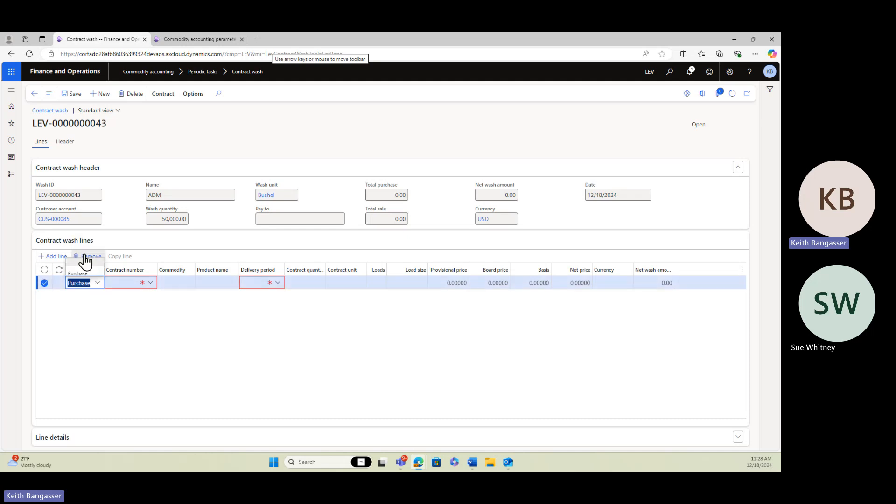
pyautogui.click(152, 285)
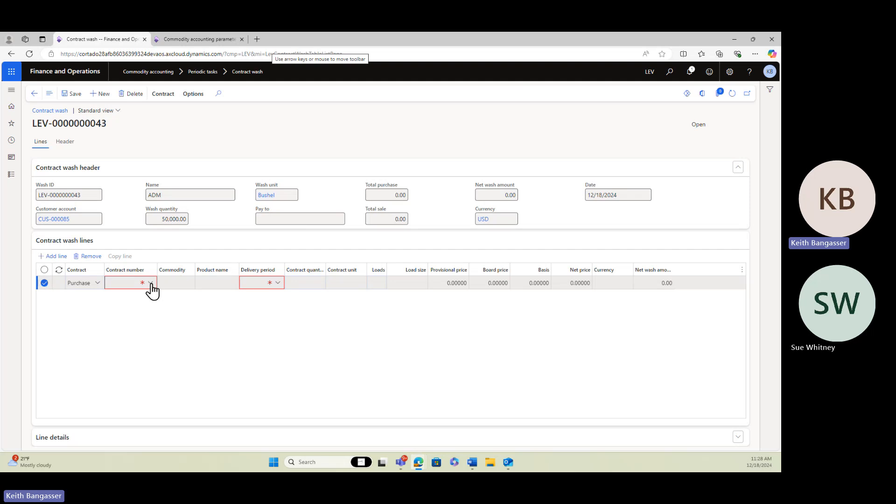
pyautogui.click(150, 283)
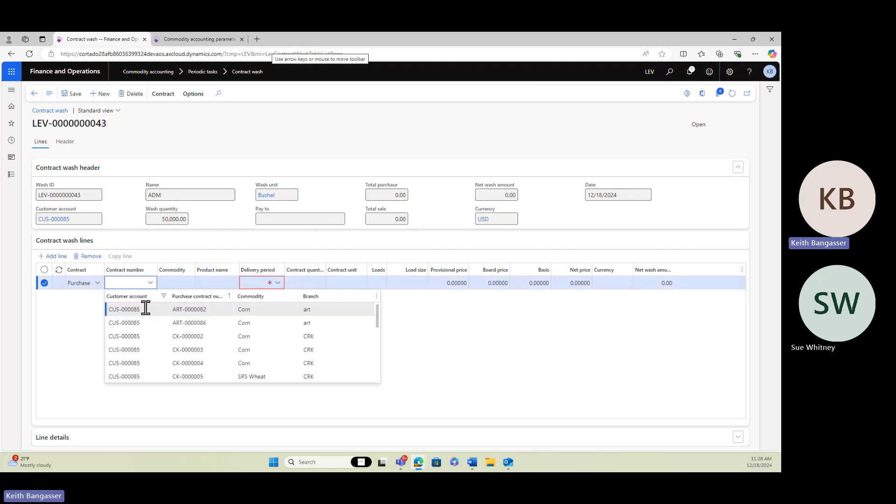
pyautogui.click(226, 299)
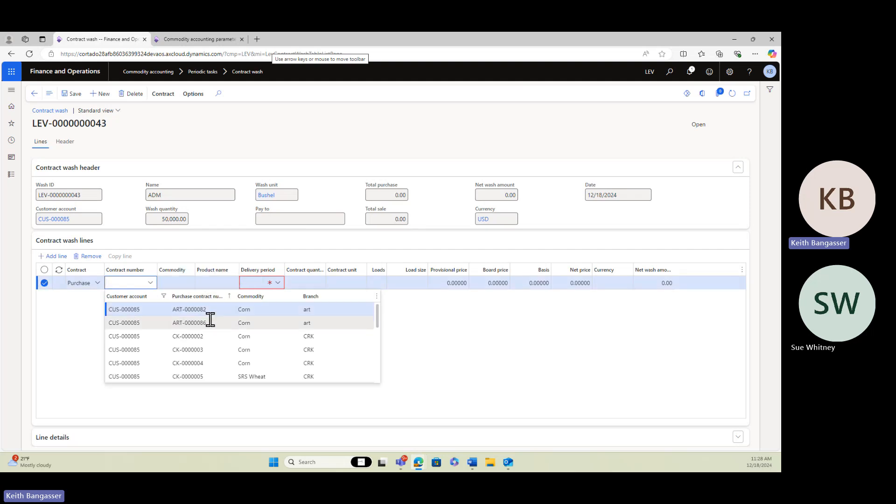
pyautogui.click(278, 283)
pyautogui.click(281, 312)
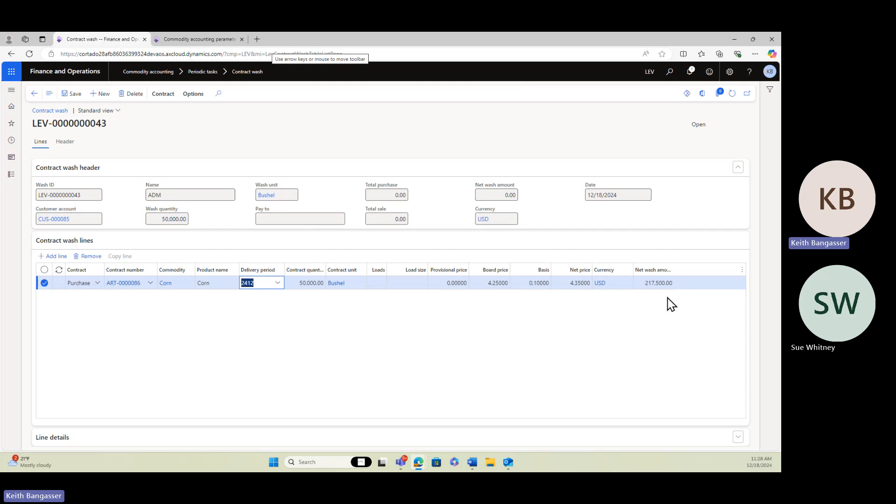
# Add a Sales wash line for contract S-0001315 with delivery period 2412
pyautogui.click(55, 257)
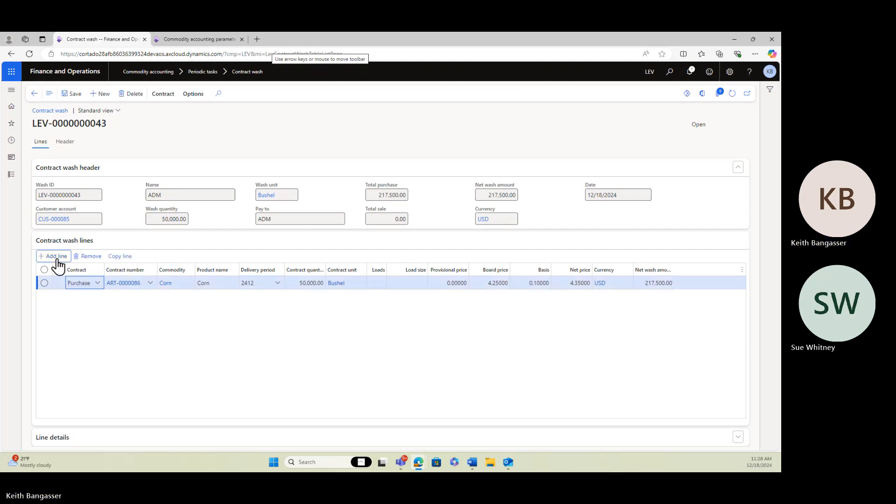
pyautogui.click(98, 285)
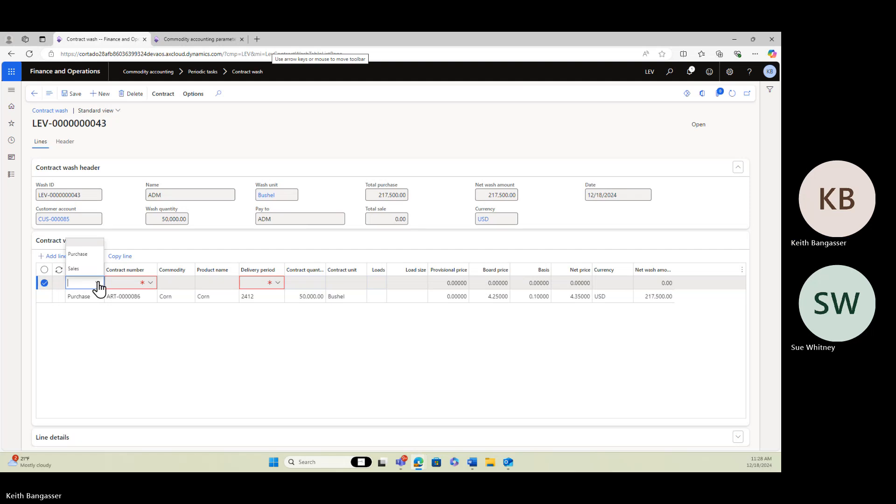
pyautogui.click(75, 269)
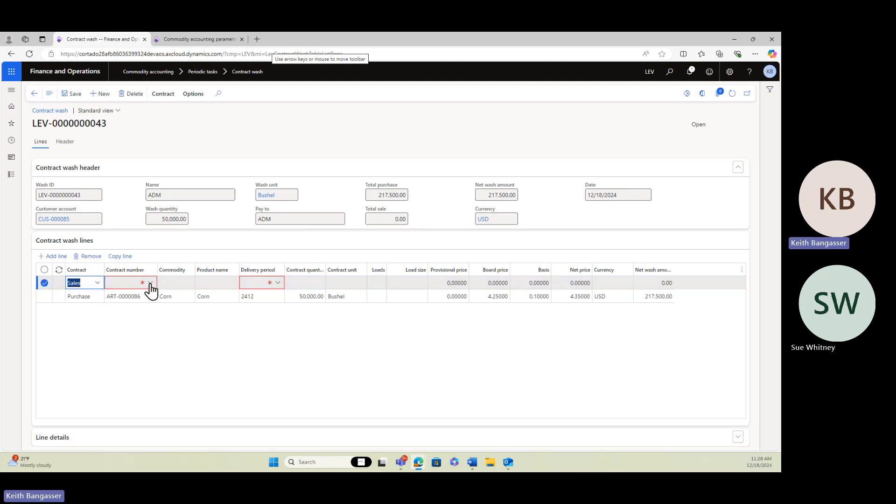
pyautogui.click(150, 283)
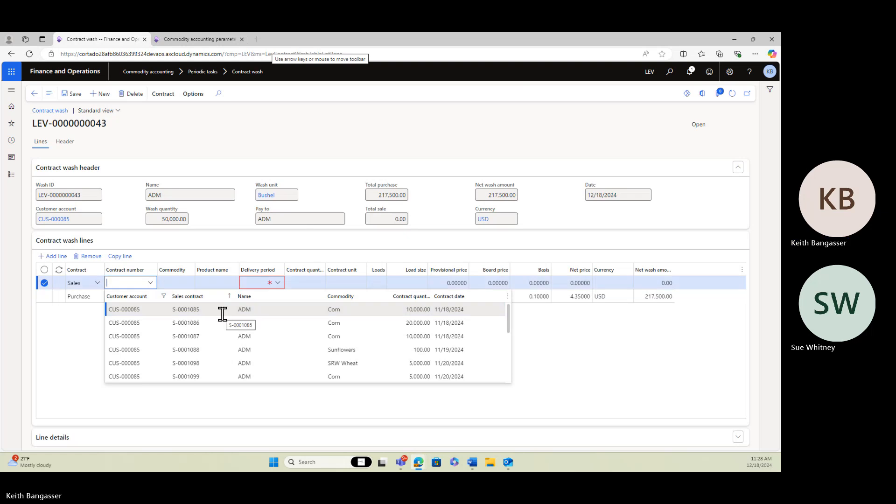
pyautogui.scroll(-6, 222, 314)
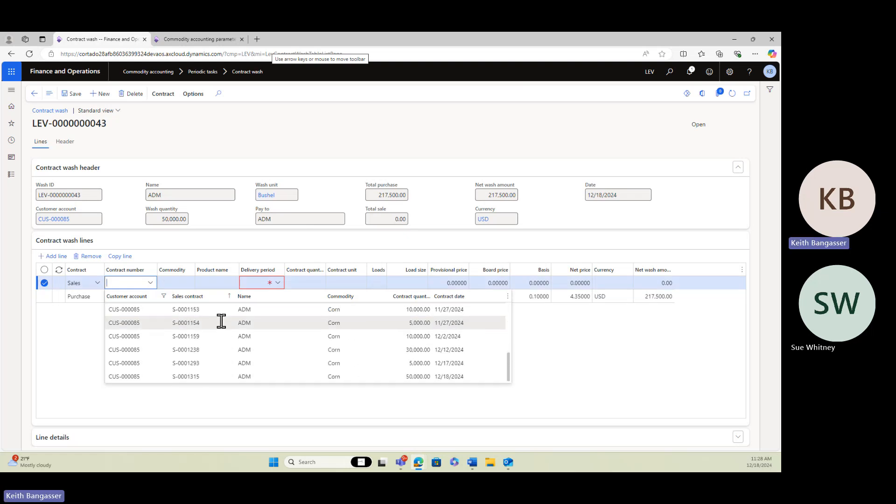
pyautogui.click(206, 376)
pyautogui.click(280, 284)
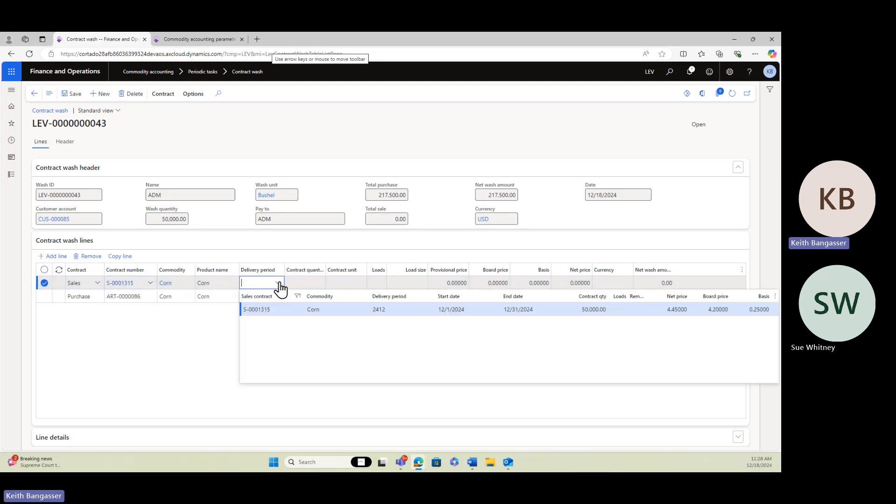
pyautogui.click(268, 309)
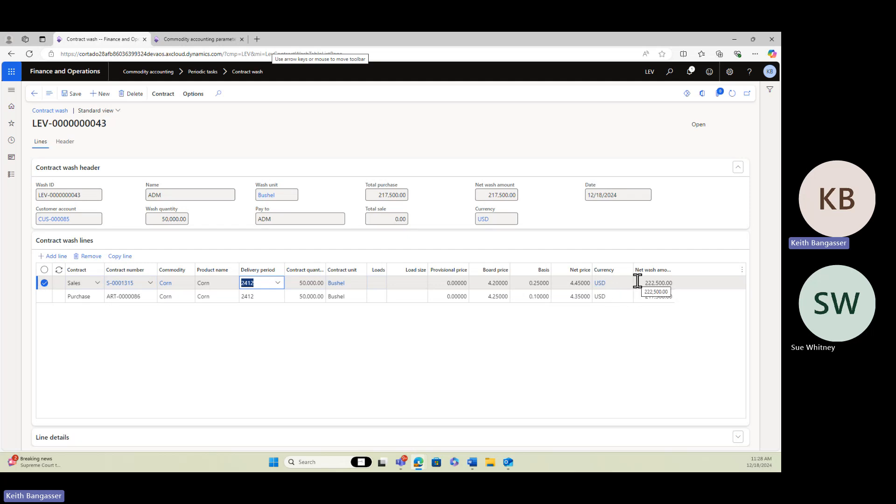
pyautogui.click(628, 296)
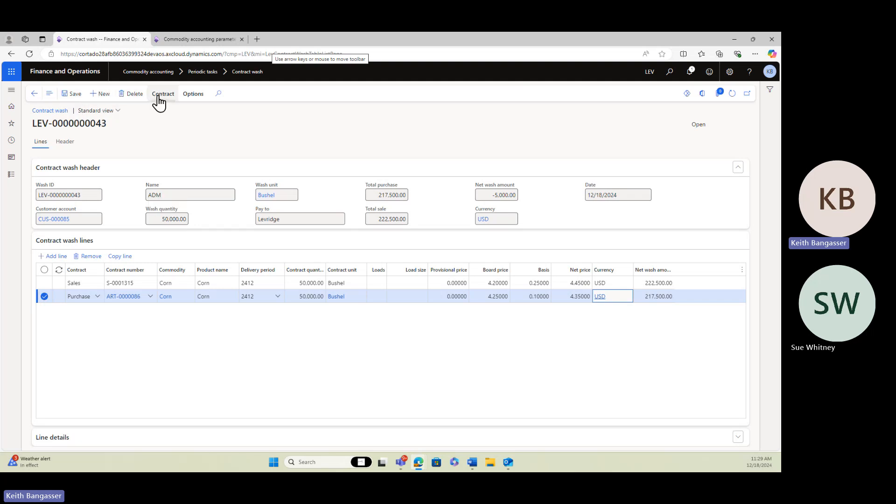
# Save the contract wash and submit it
pyautogui.click(159, 100)
pyautogui.click(70, 95)
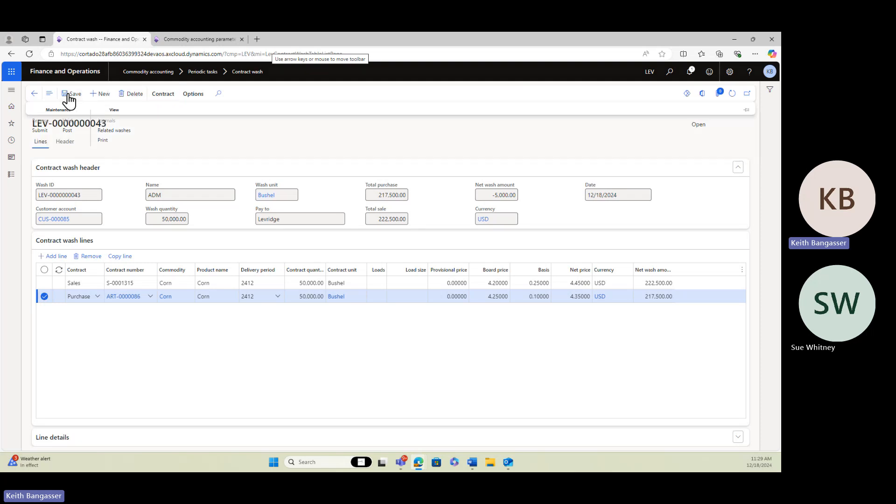
pyautogui.click(166, 96)
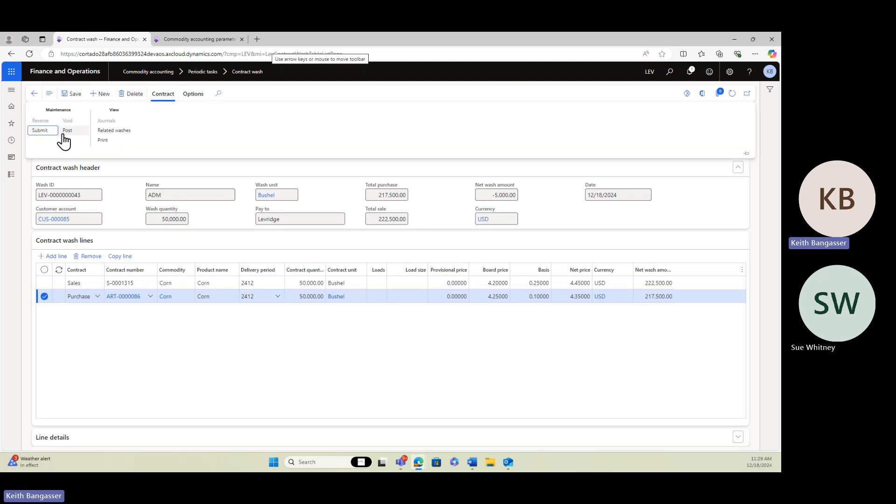
pyautogui.click(39, 132)
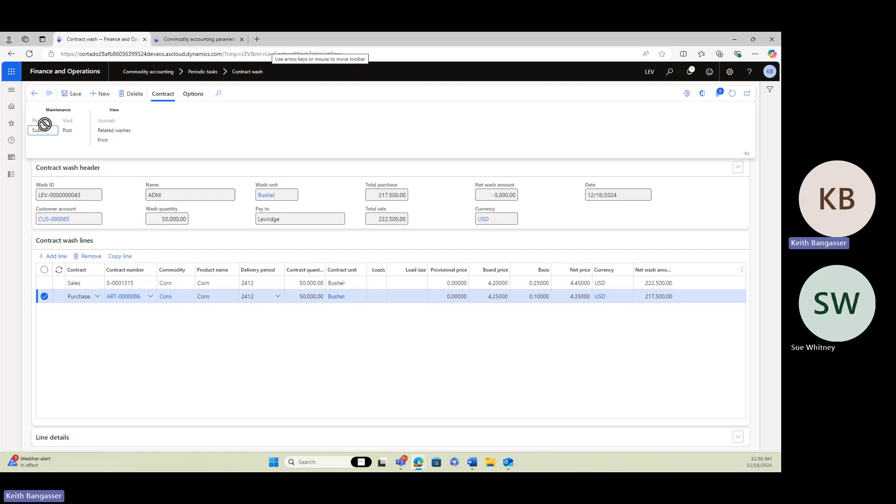
# Print the contract wash summary, review it, and return to the contract wash
pyautogui.click(164, 94)
pyautogui.click(167, 98)
pyautogui.click(108, 142)
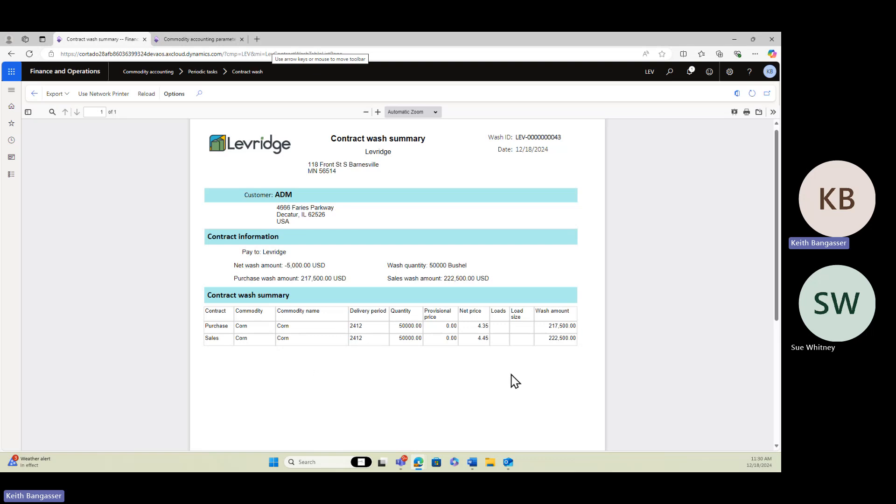
pyautogui.click(32, 95)
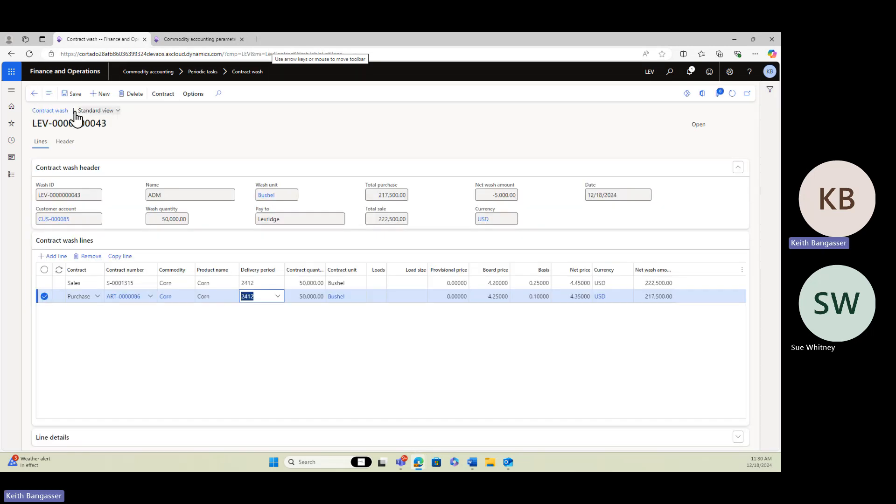
# Submit the contract wash again and post it
pyautogui.click(161, 95)
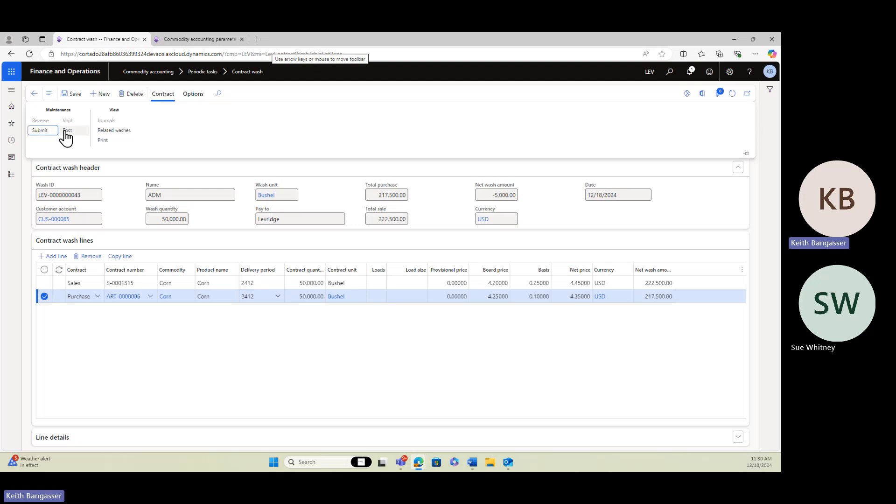
pyautogui.click(40, 131)
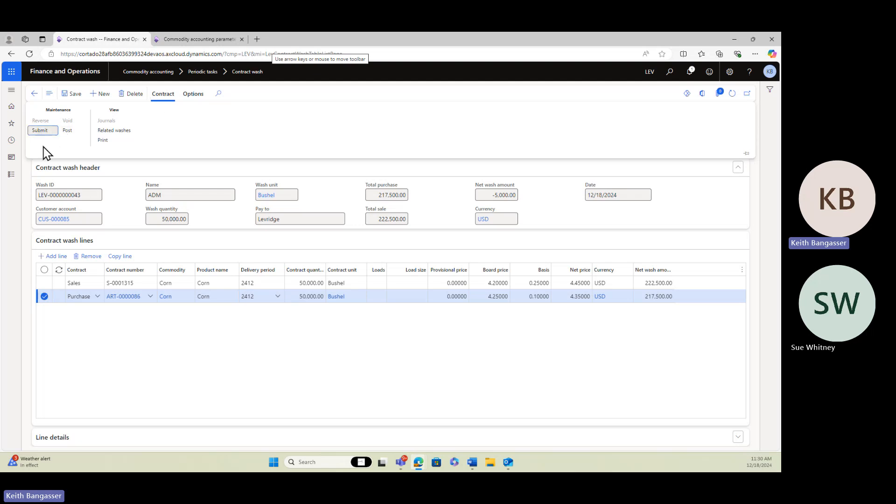
pyautogui.click(162, 94)
pyautogui.click(69, 131)
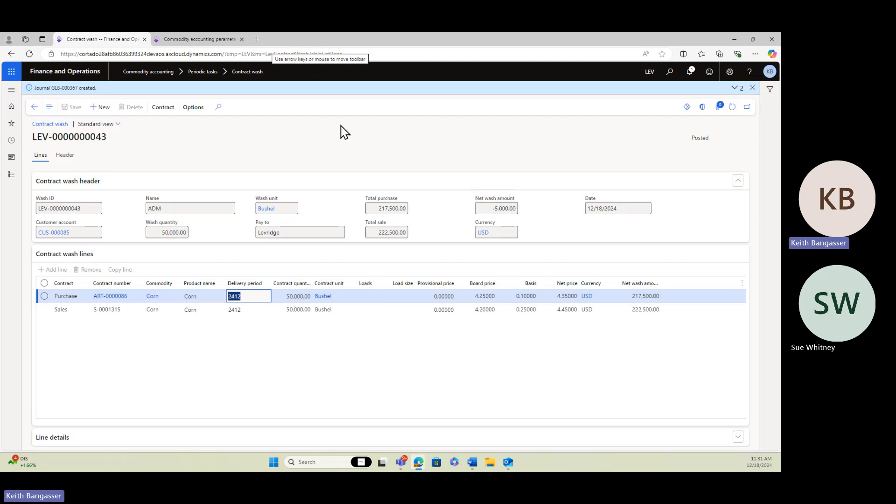
# Open customer ADM from Accounts receivable's all customers list, filtering names beginning with ad
pyautogui.click(11, 176)
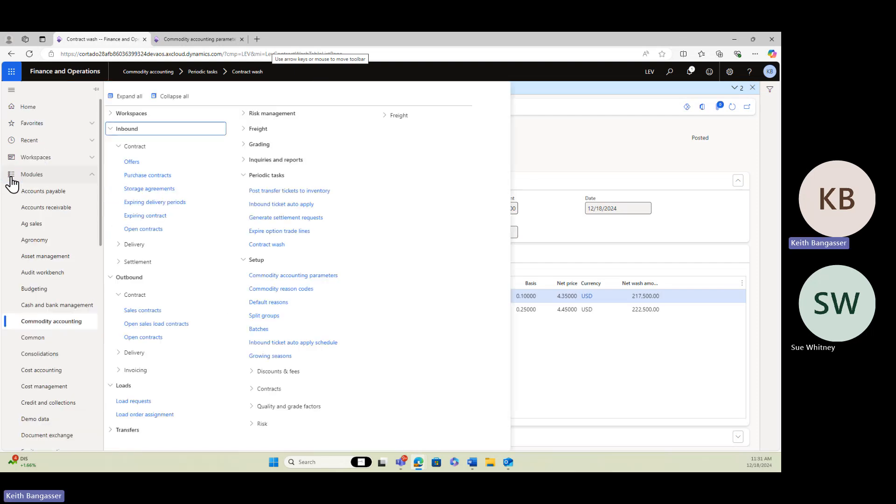
pyautogui.click(49, 209)
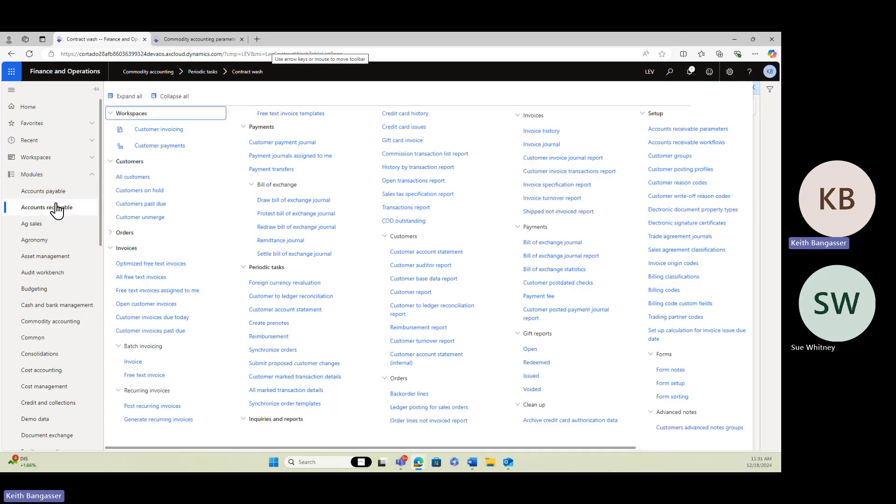
pyautogui.click(131, 184)
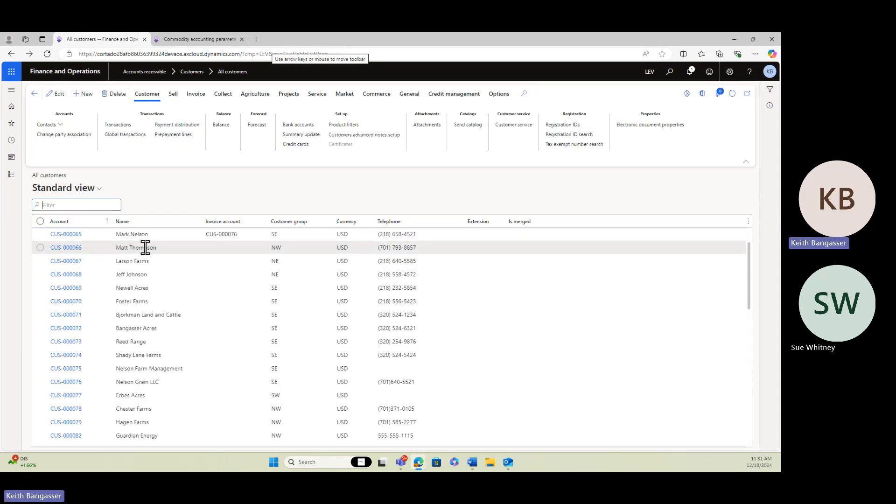
pyautogui.scroll(-5, 145, 248)
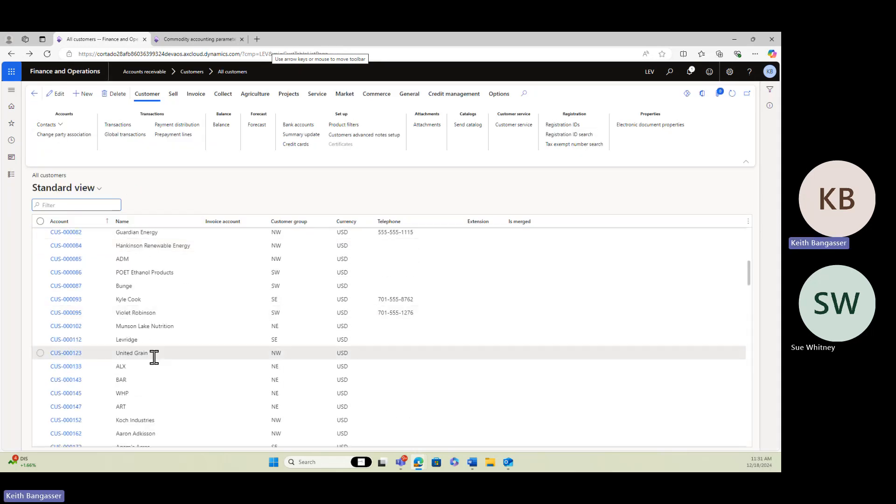
pyautogui.scroll(-1, 155, 388)
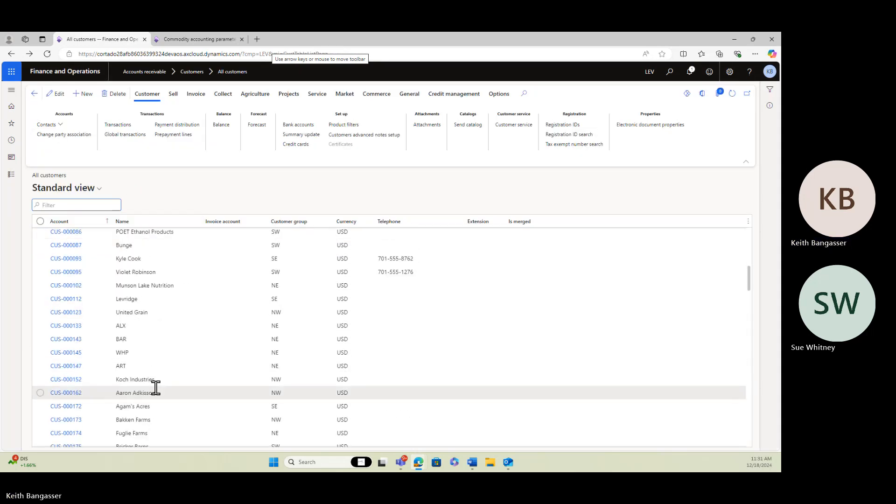
pyautogui.scroll(3, 156, 373)
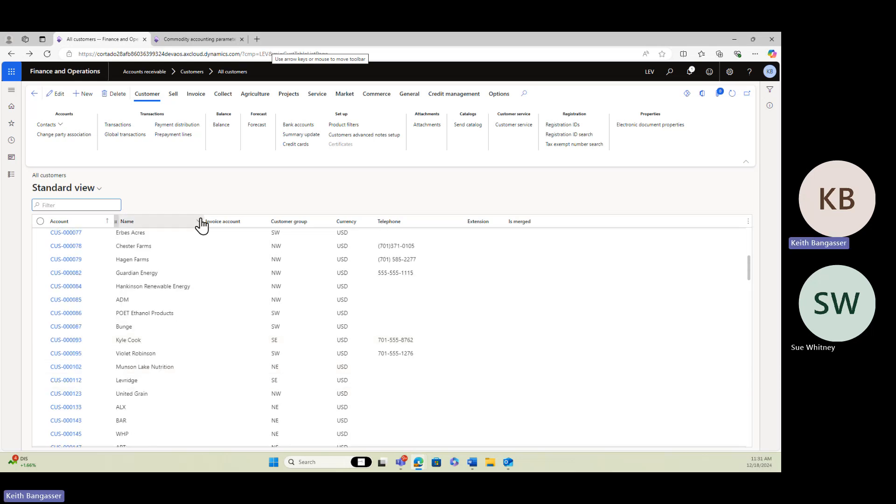
pyautogui.click(200, 221)
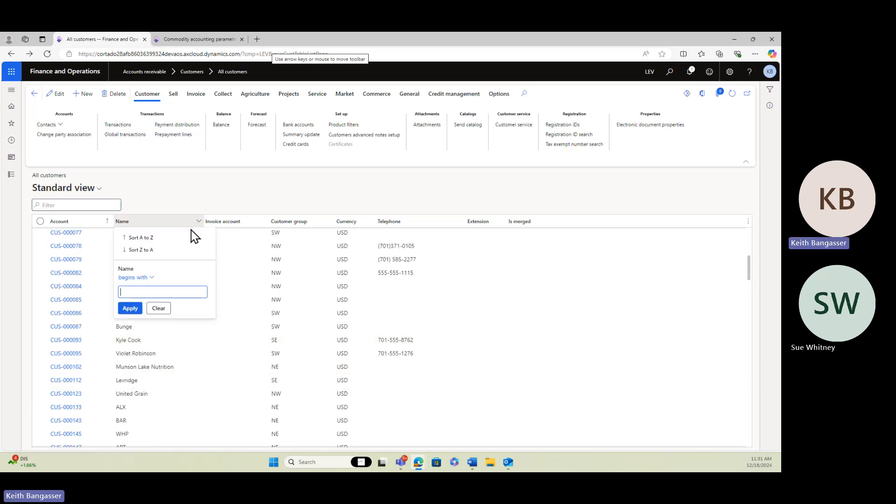
pyautogui.write('ad')
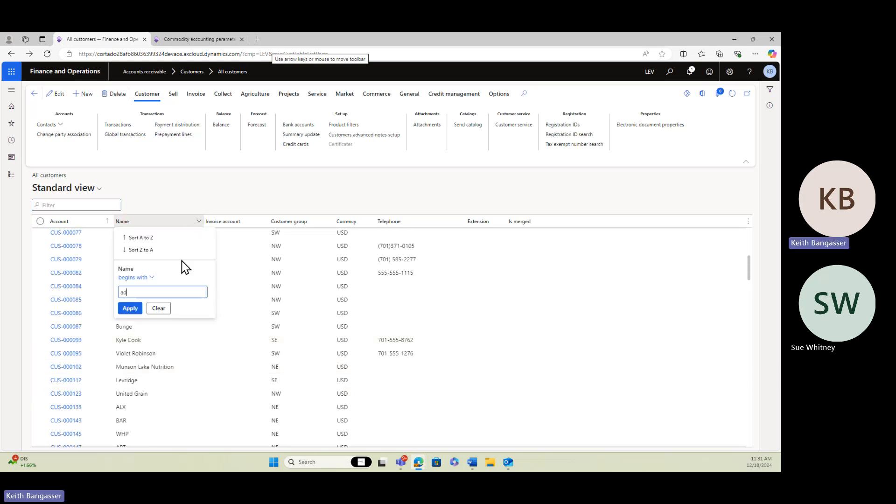
pyautogui.click(130, 308)
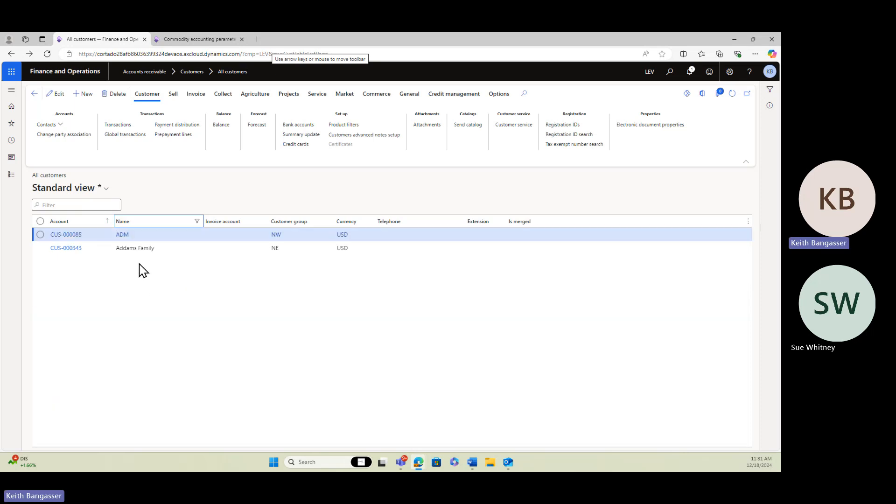
pyautogui.click(74, 236)
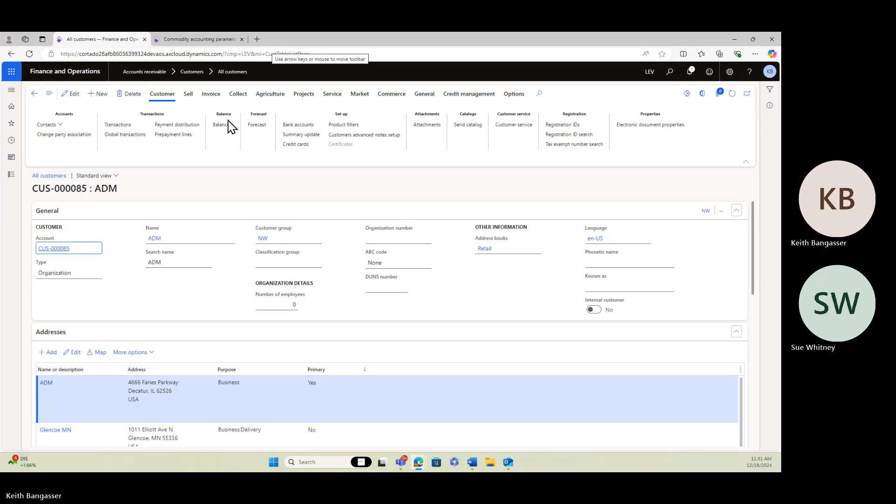
# Review ADM's customer transactions for the posted contract wash journal entry
pyautogui.click(122, 125)
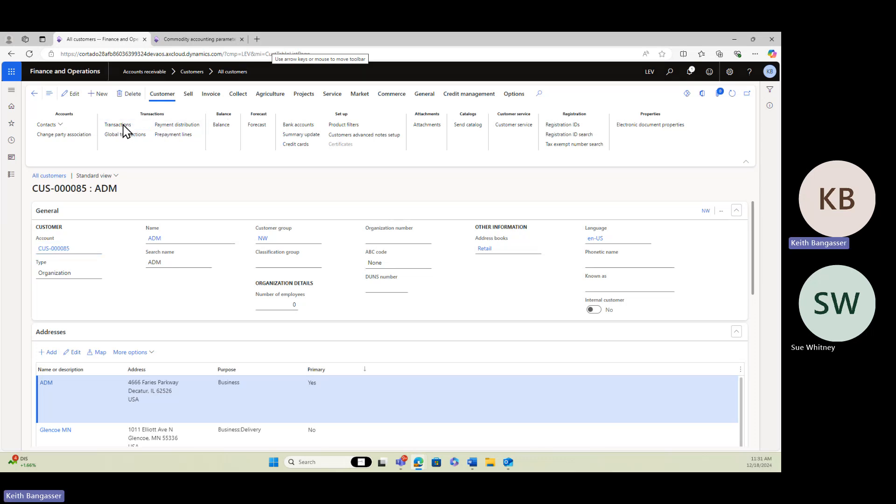
pyautogui.click(34, 93)
pyautogui.click(119, 126)
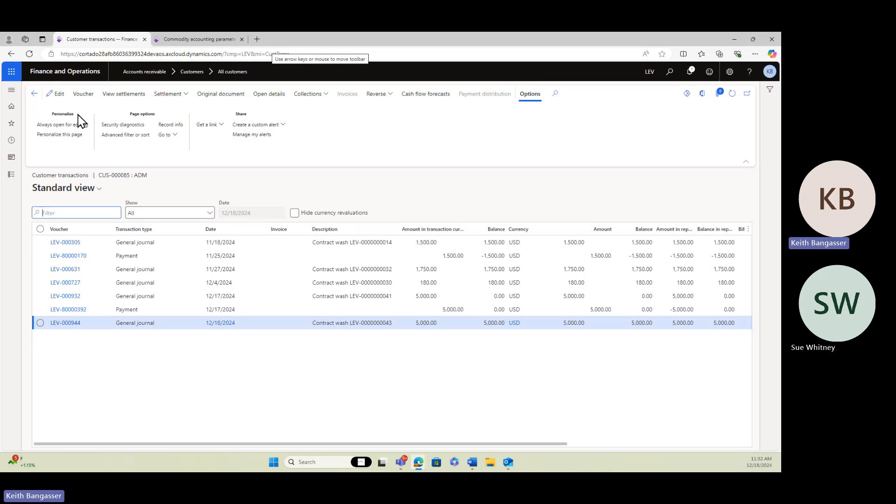
pyautogui.click(34, 94)
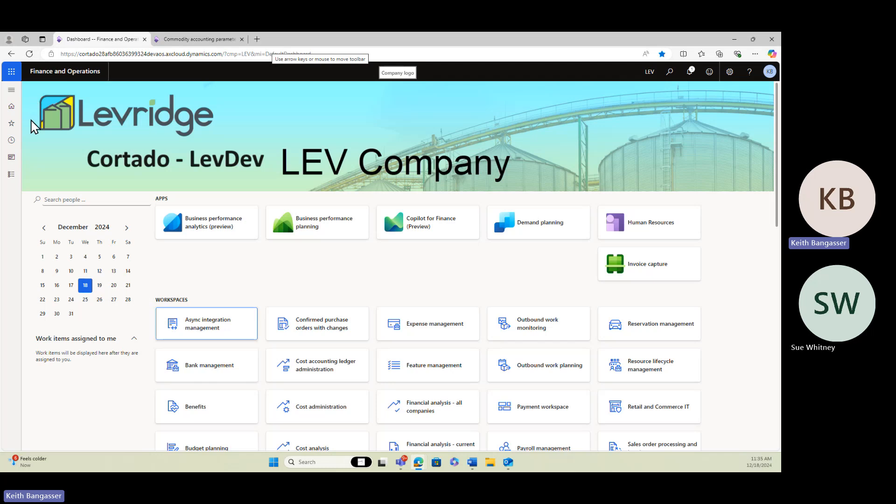
pyautogui.click(11, 176)
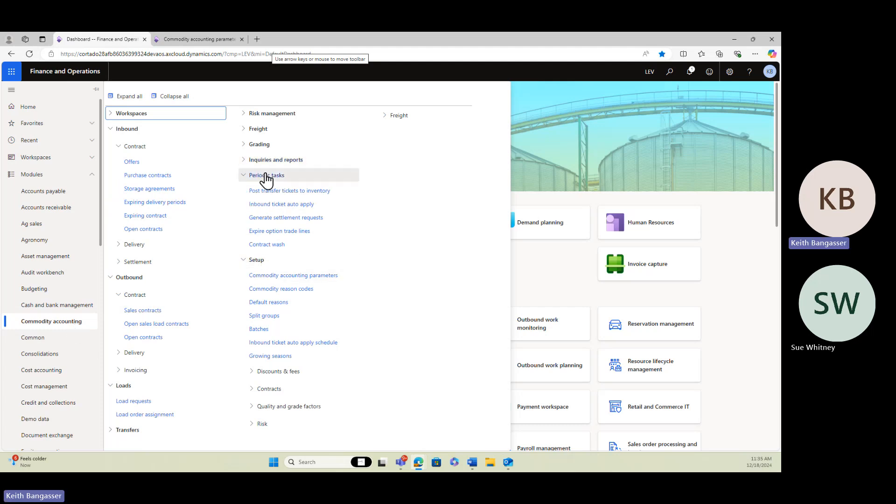
pyautogui.click(267, 245)
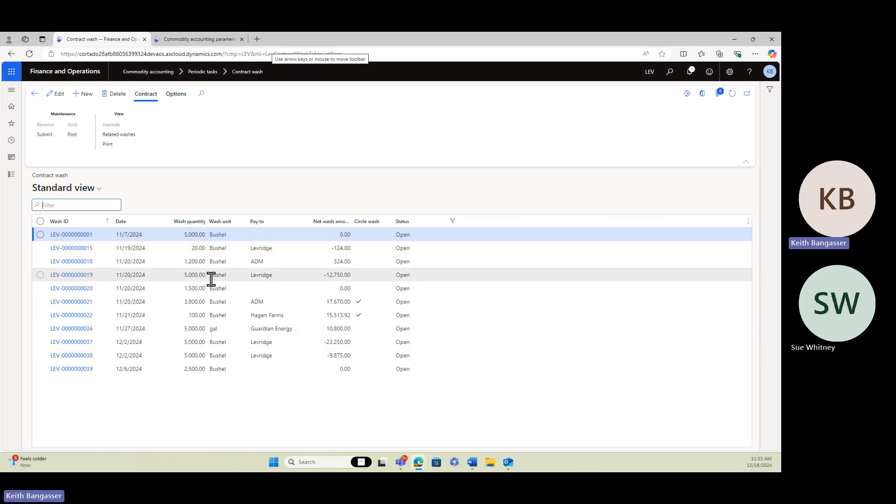
pyautogui.click(455, 223)
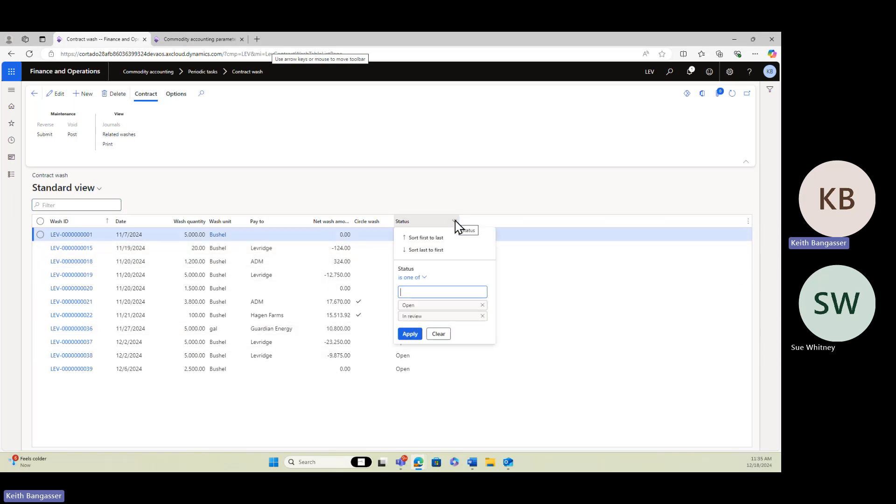
pyautogui.click(438, 335)
pyautogui.scroll(-5, 448, 280)
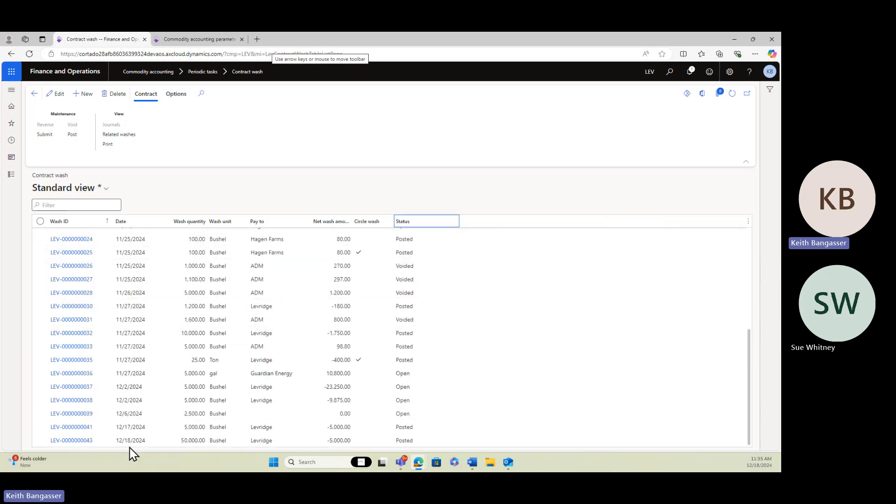
pyautogui.click(67, 441)
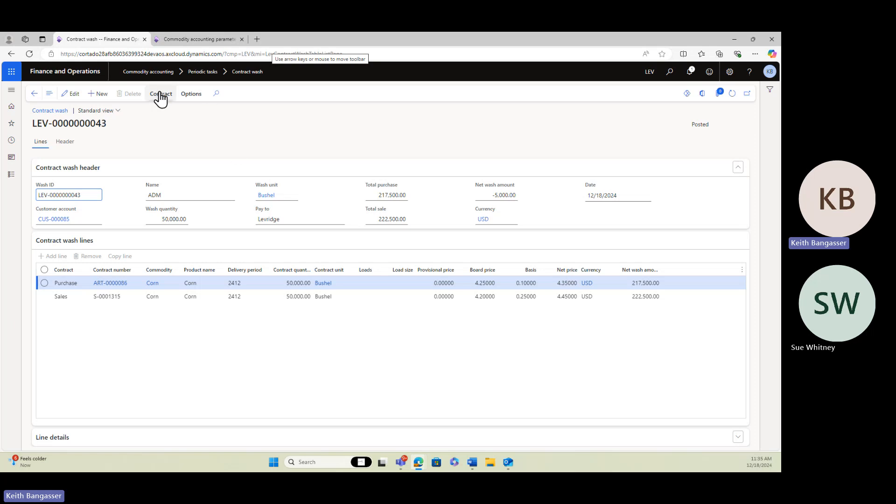
pyautogui.click(160, 96)
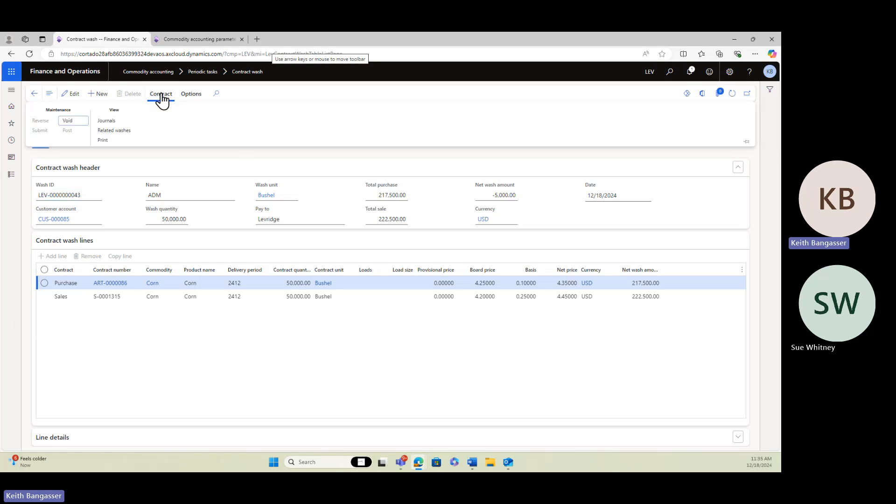
pyautogui.click(68, 123)
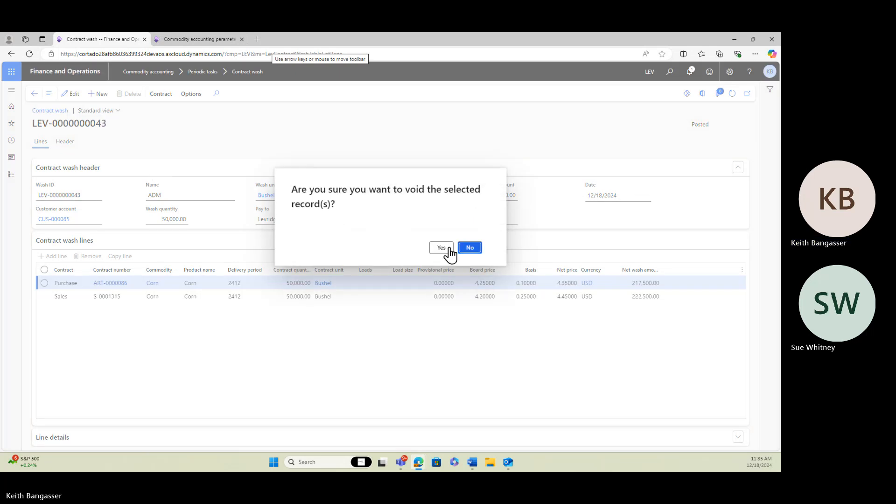
pyautogui.click(442, 252)
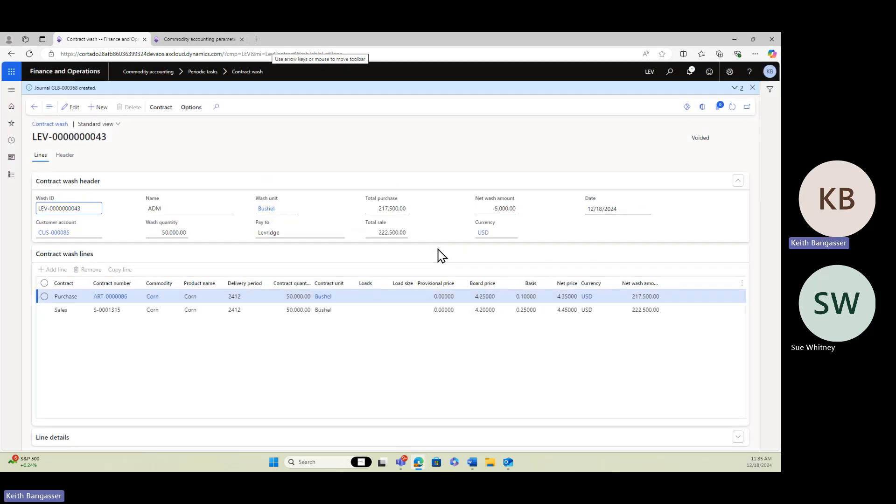